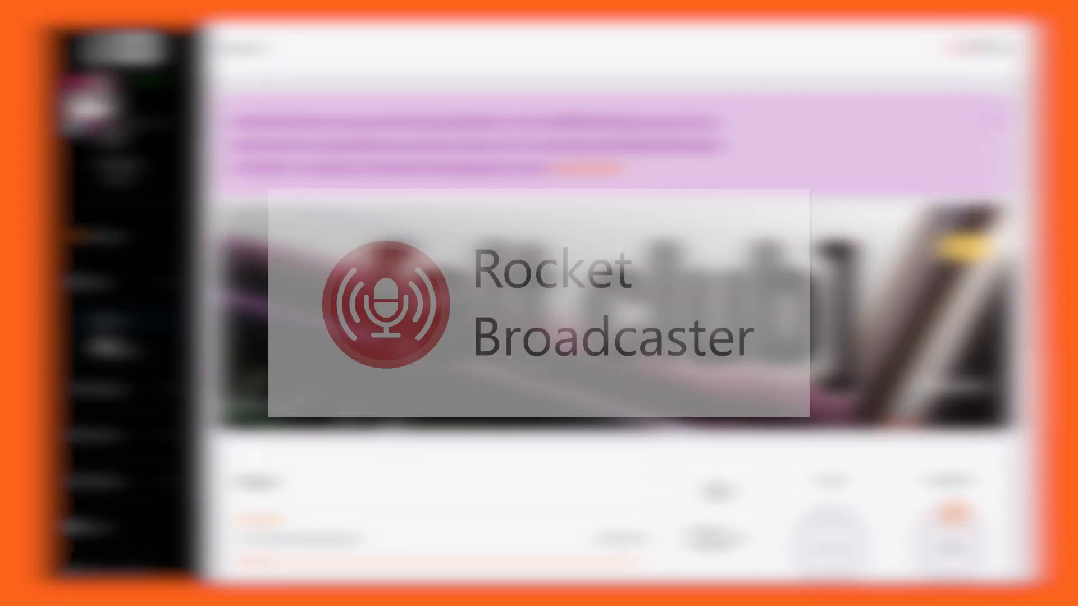
Open the Live365 station's media tracks page
{"action": "left_click", "coordinate": [103, 334]}
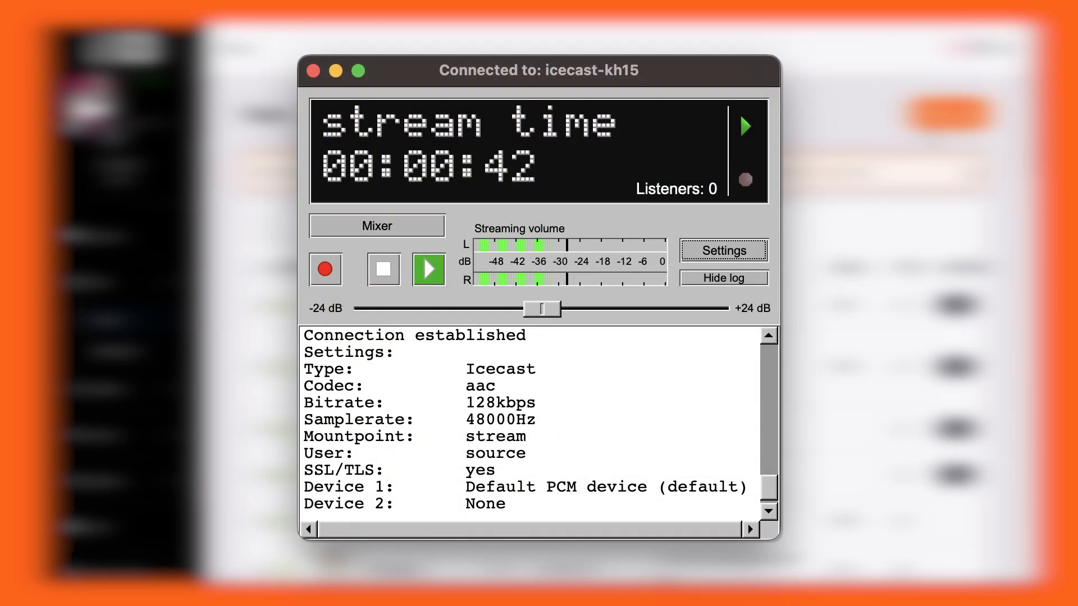
{"action": "left_click", "coordinate": [948, 113]}
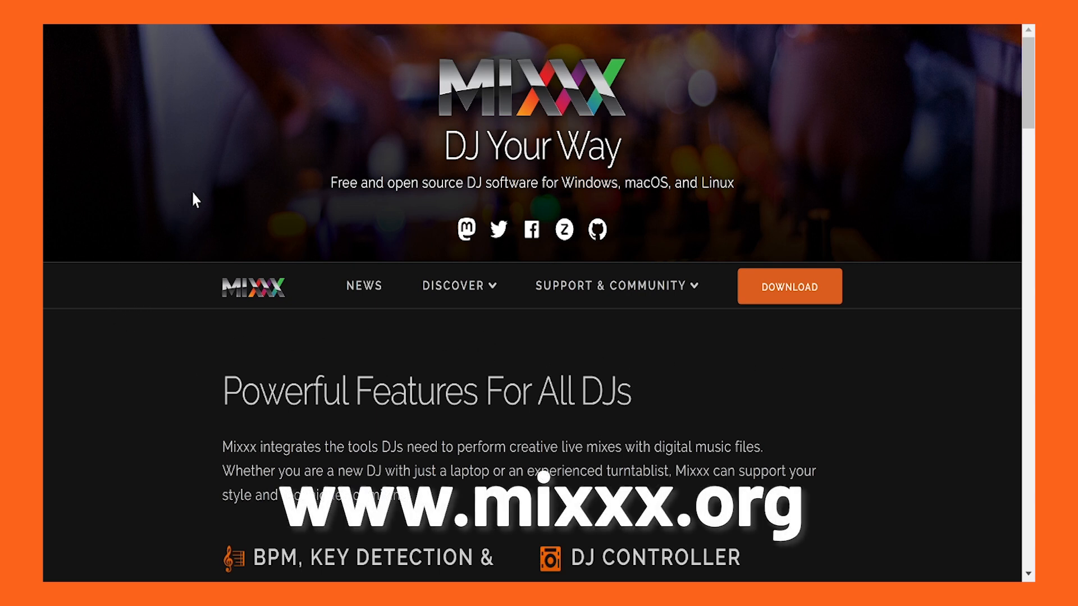
Open the download page on the Mixxx website and go to the operating-system downloads for stable version 2.4.1
{"action": "left_click", "coordinate": [797, 307]}
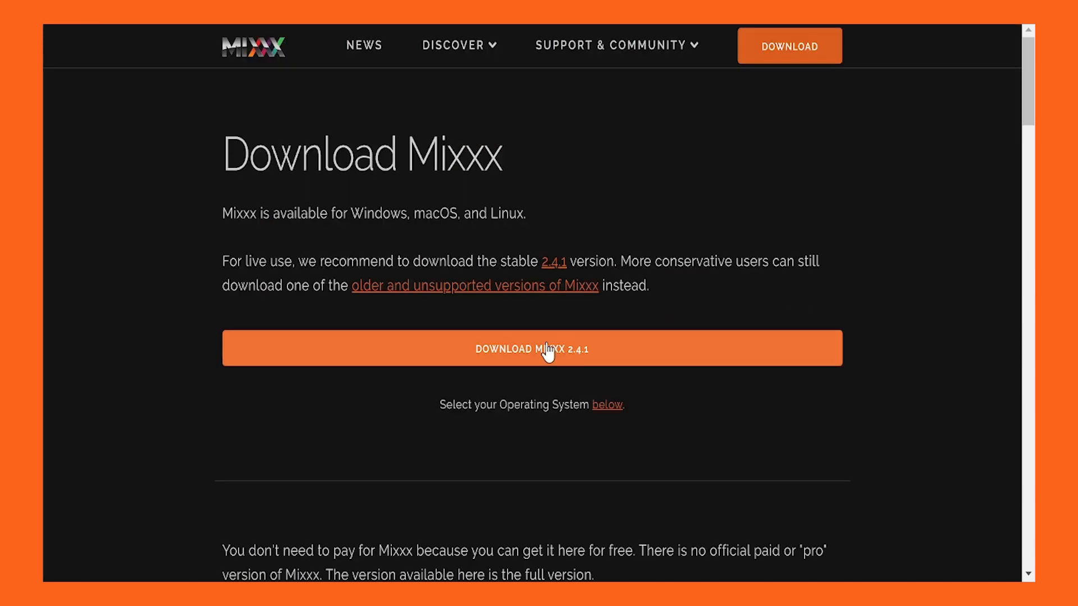
{"action": "scroll", "coordinate": [548, 353], "scroll_direction": "down", "scroll_amount": 1}
{"action": "scroll", "coordinate": [547, 353], "scroll_direction": "down", "scroll_amount": 12}
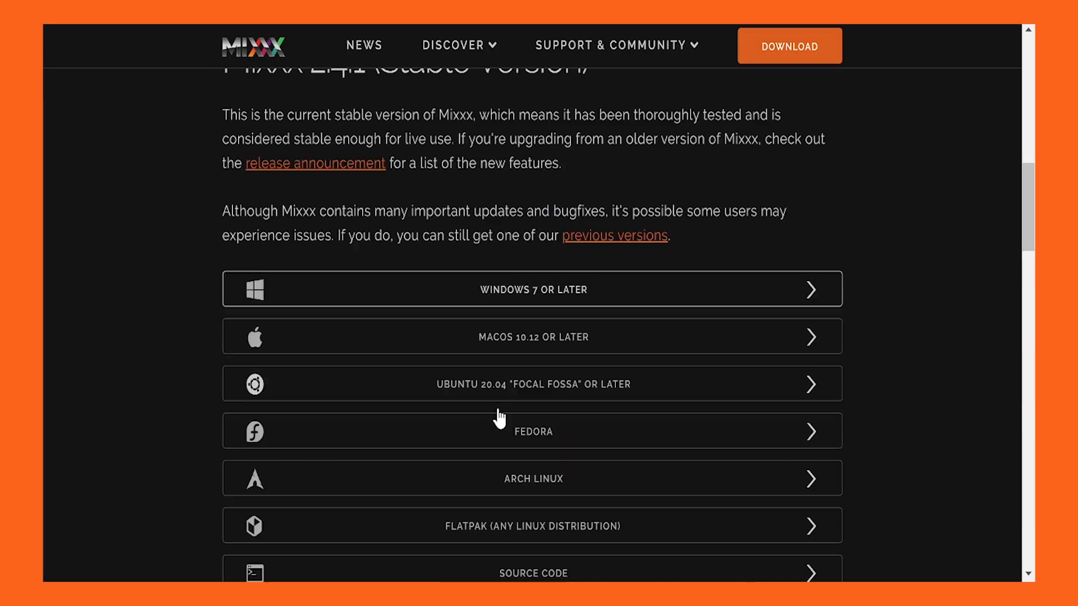
{"action": "left_click", "coordinate": [585, 194]}
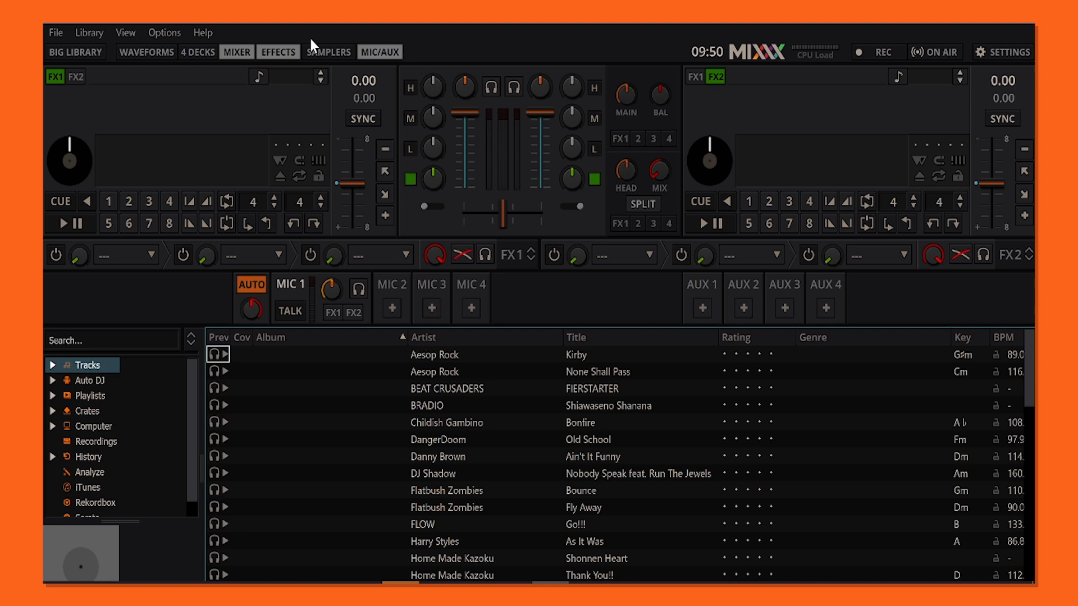
Switch to Mixxx and open the Live Broadcasting preferences
{"action": "left_click", "coordinate": [165, 34]}
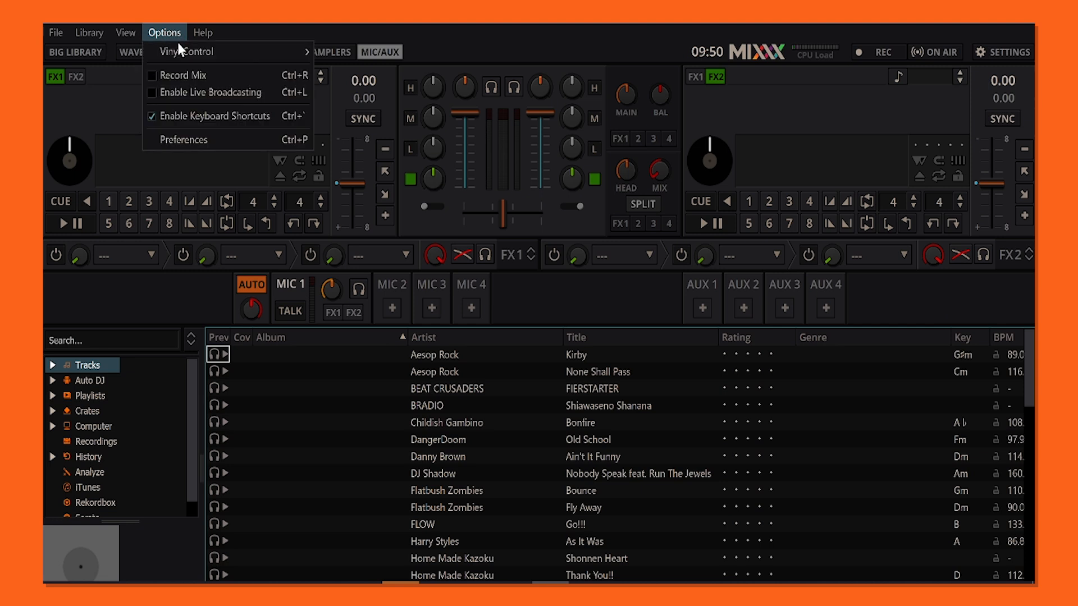
{"action": "left_click", "coordinate": [203, 138]}
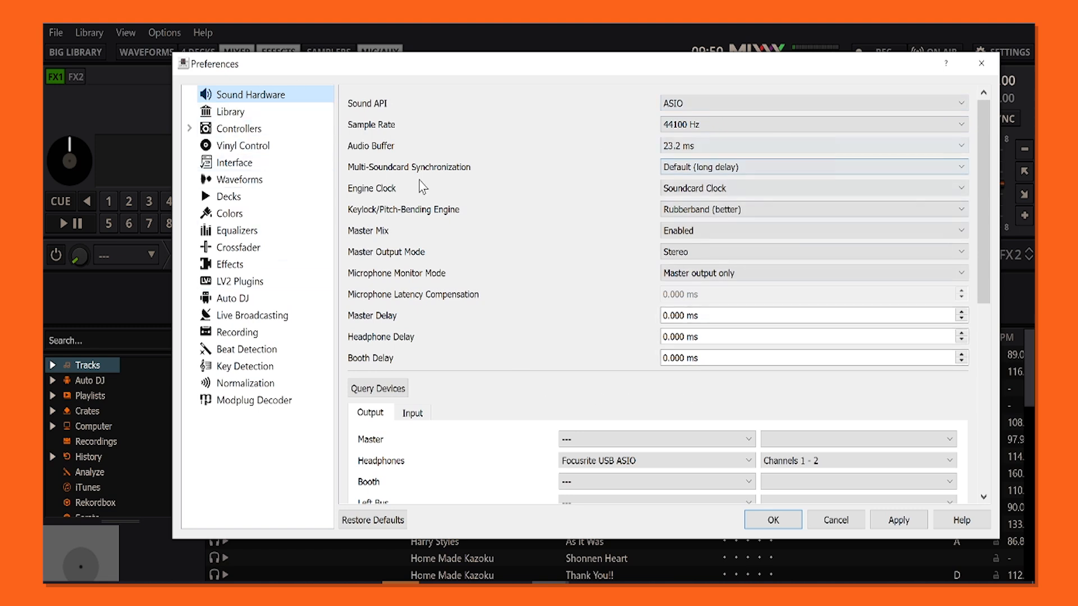
{"action": "left_click", "coordinate": [261, 318]}
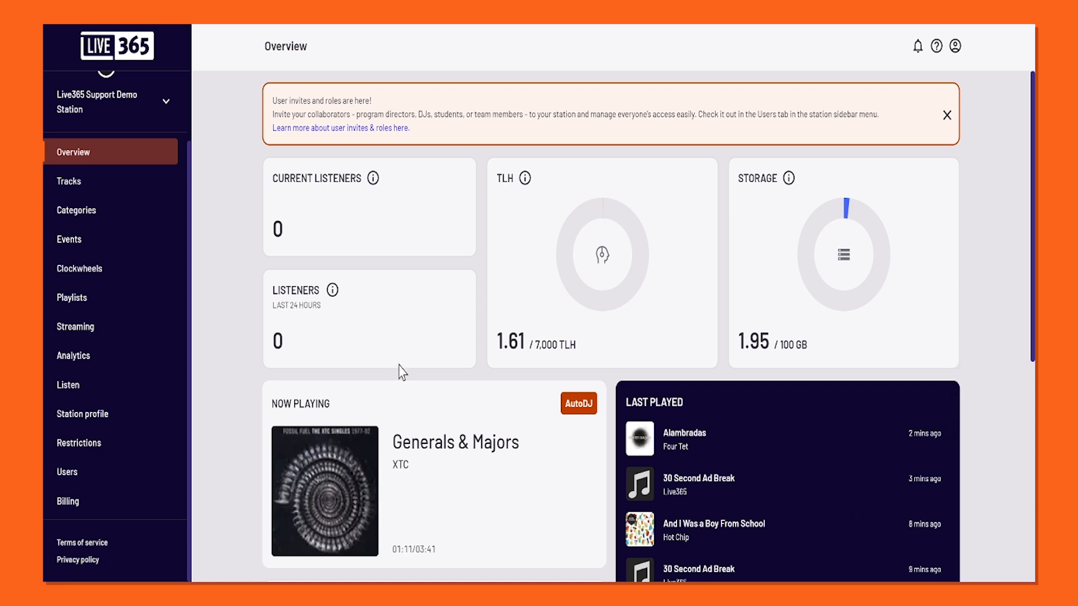
Switch to Live365, open the station's LiveDJ streaming settings and copy the hostname and mount values
{"action": "left_click", "coordinate": [99, 331]}
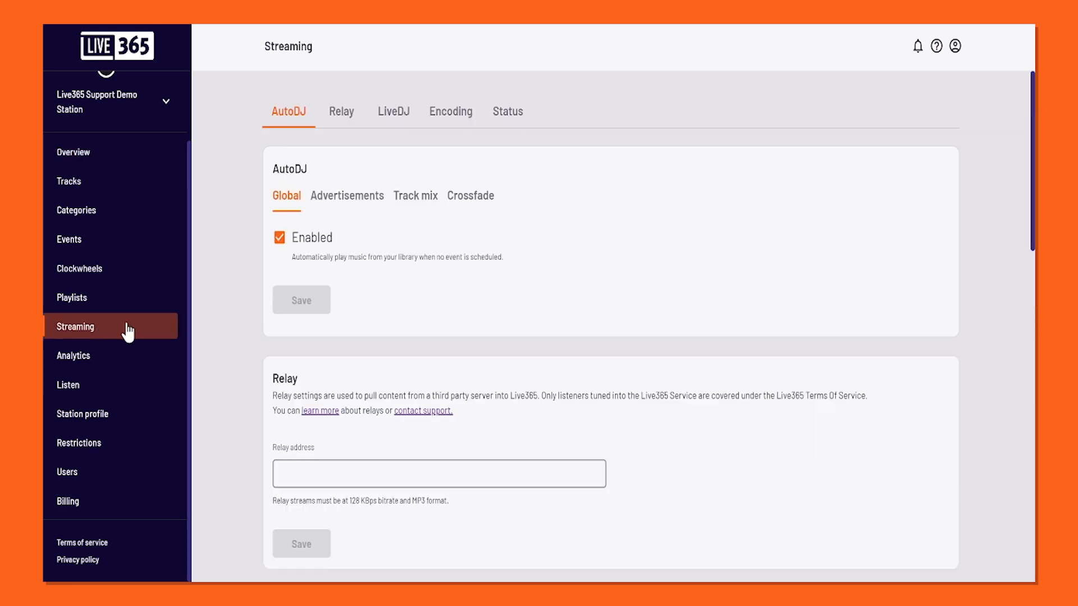
{"action": "scroll", "coordinate": [389, 117], "scroll_direction": "down", "scroll_amount": 1}
{"action": "left_click", "coordinate": [389, 117]}
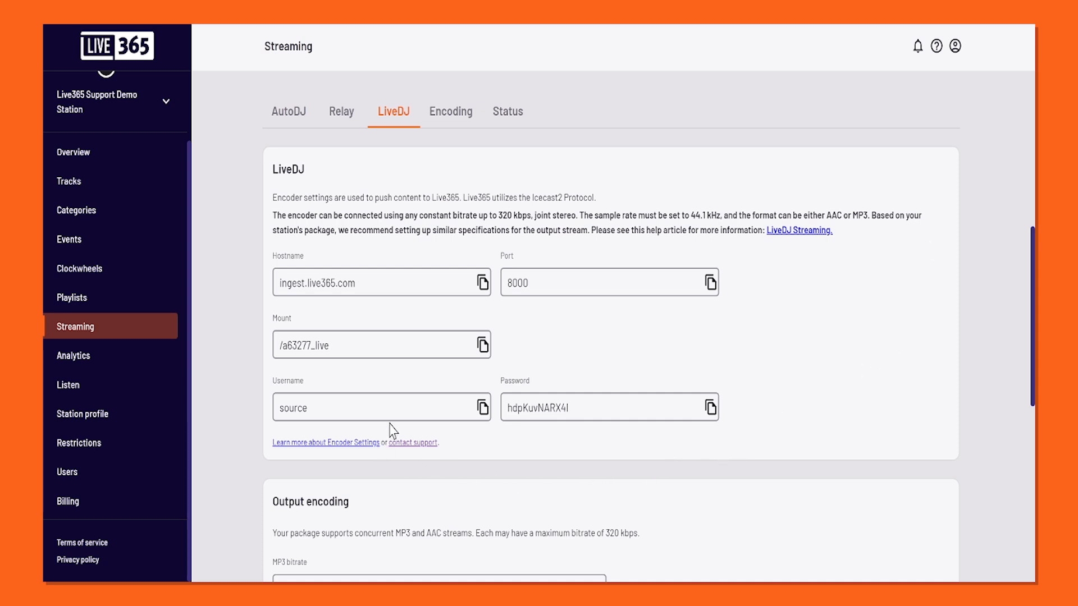
{"action": "left_click", "coordinate": [483, 282]}
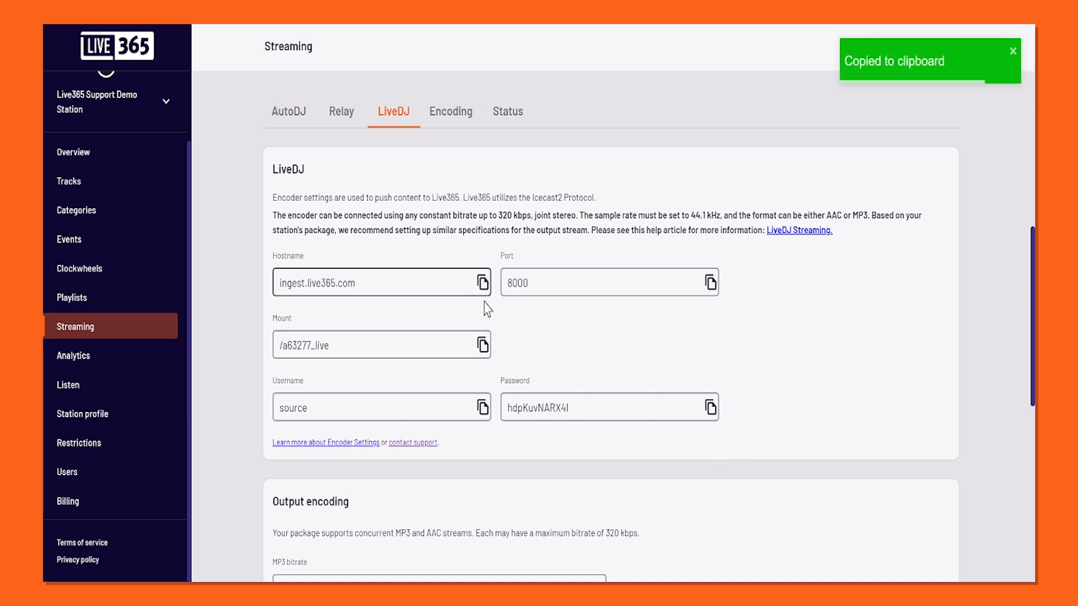
{"action": "left_click", "coordinate": [481, 346]}
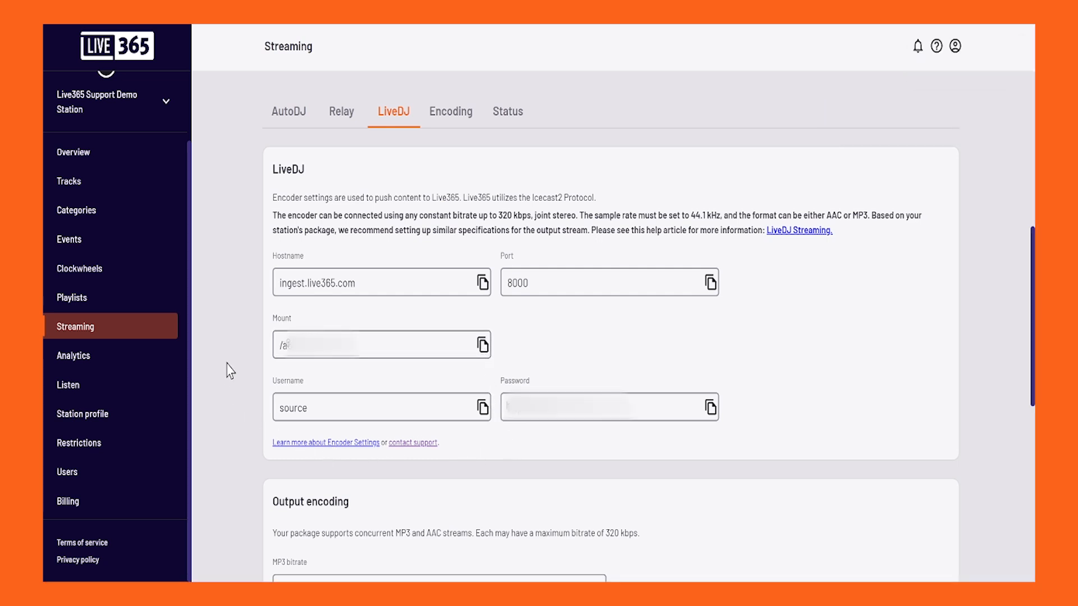
Copy the Live365 hostname ingest.live365.com and port 8000 into the host and port of Mixxx's Source connection 2
{"action": "left_click", "coordinate": [482, 284]}
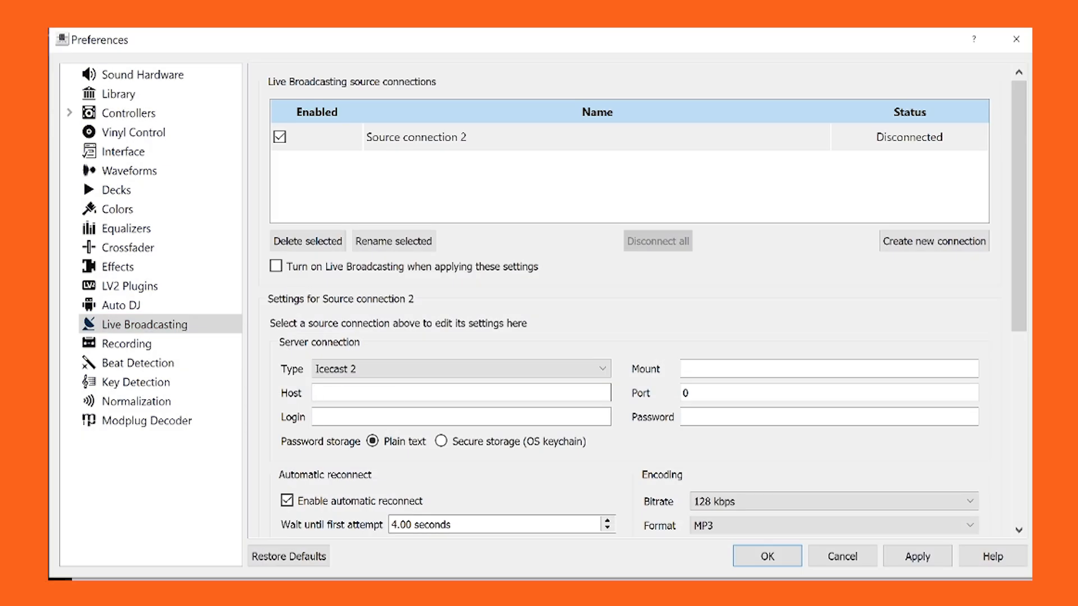
{"action": "key", "text": "ctrl+v"}
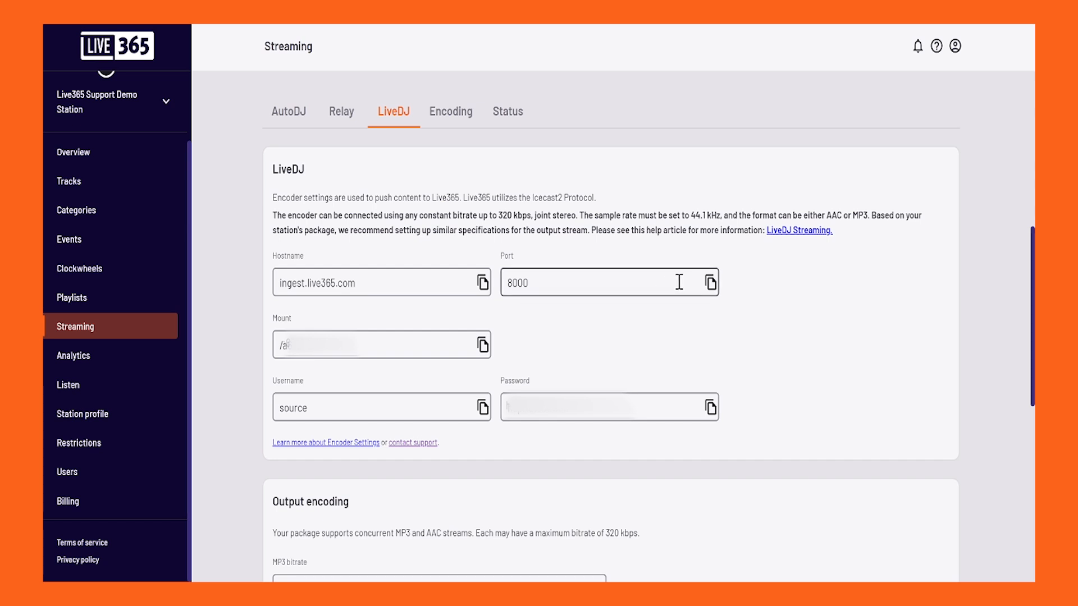
{"action": "left_click", "coordinate": [710, 284]}
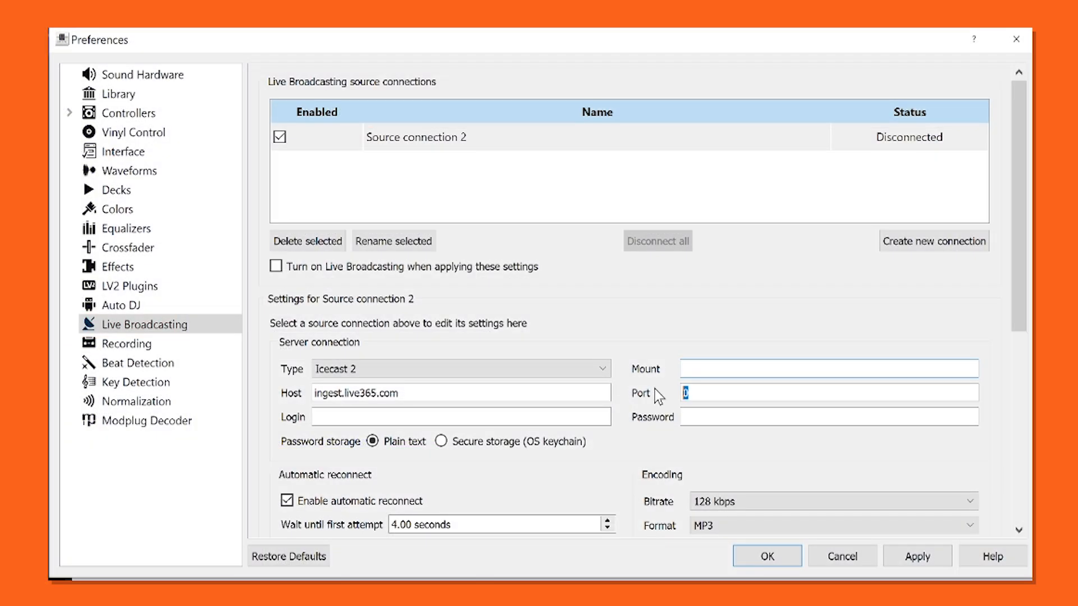
{"action": "key", "text": "ctrl+v"}
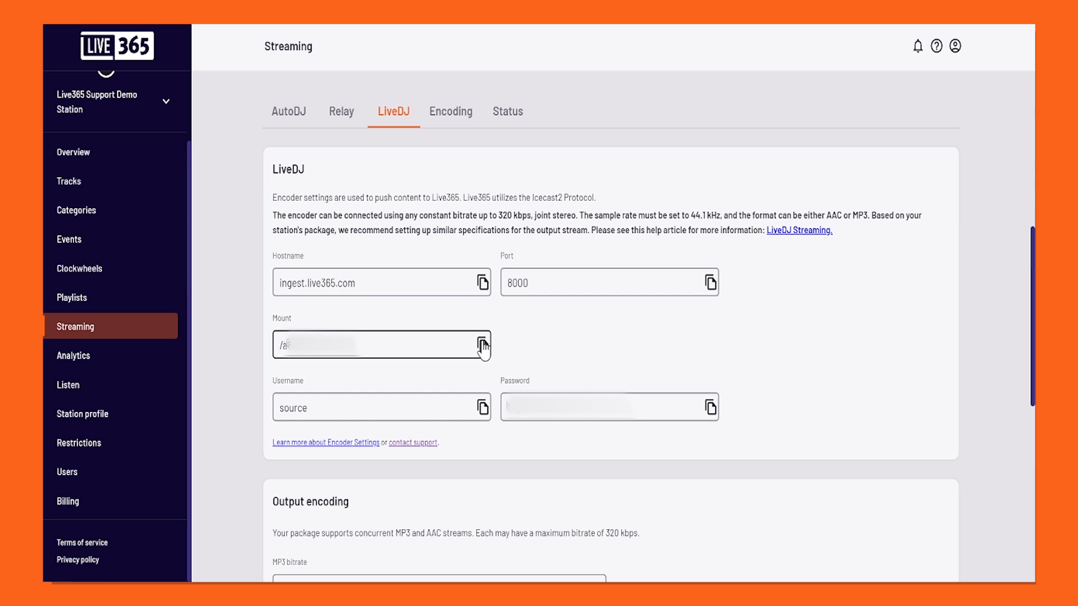
Copy the station's mount point and the username source from Live365 into the mount and login of Mixxx's source connection
{"action": "left_click", "coordinate": [482, 344]}
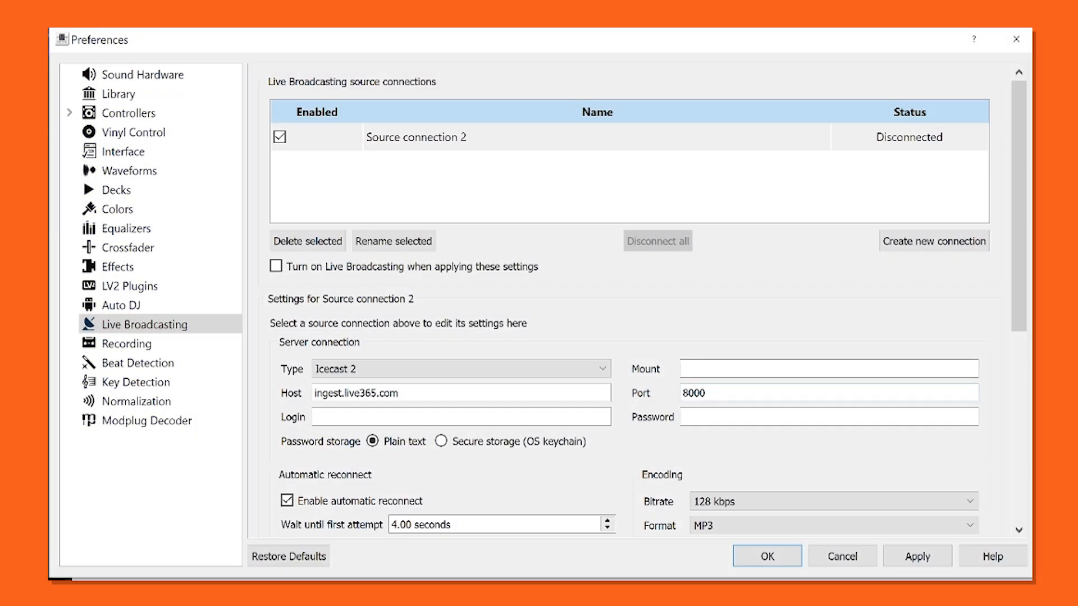
{"action": "key", "text": "ctrl+v"}
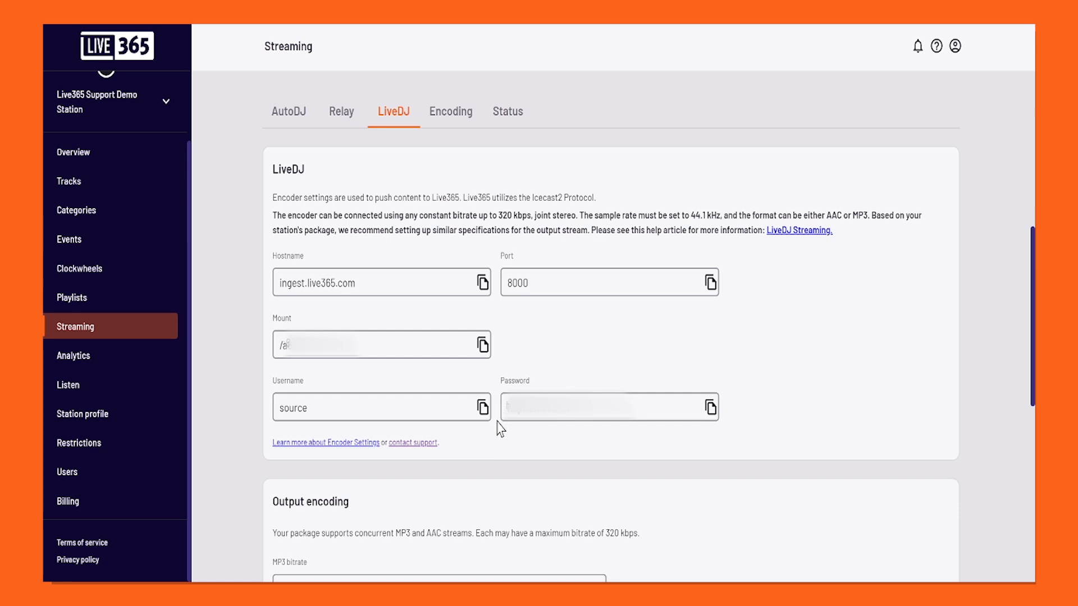
{"action": "left_click", "coordinate": [482, 408]}
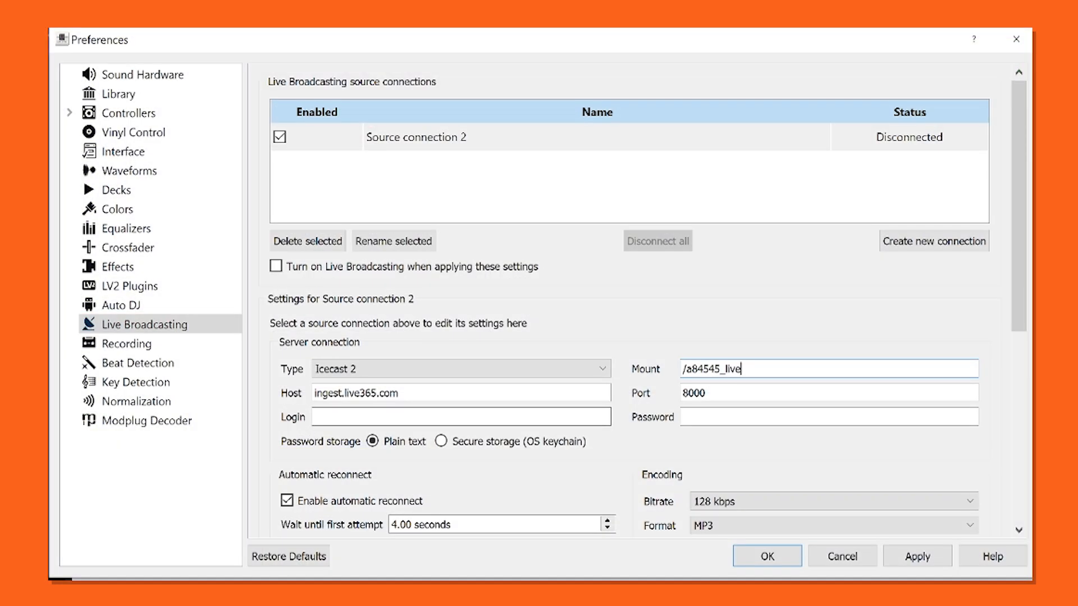
{"action": "key", "text": "ctrl+v"}
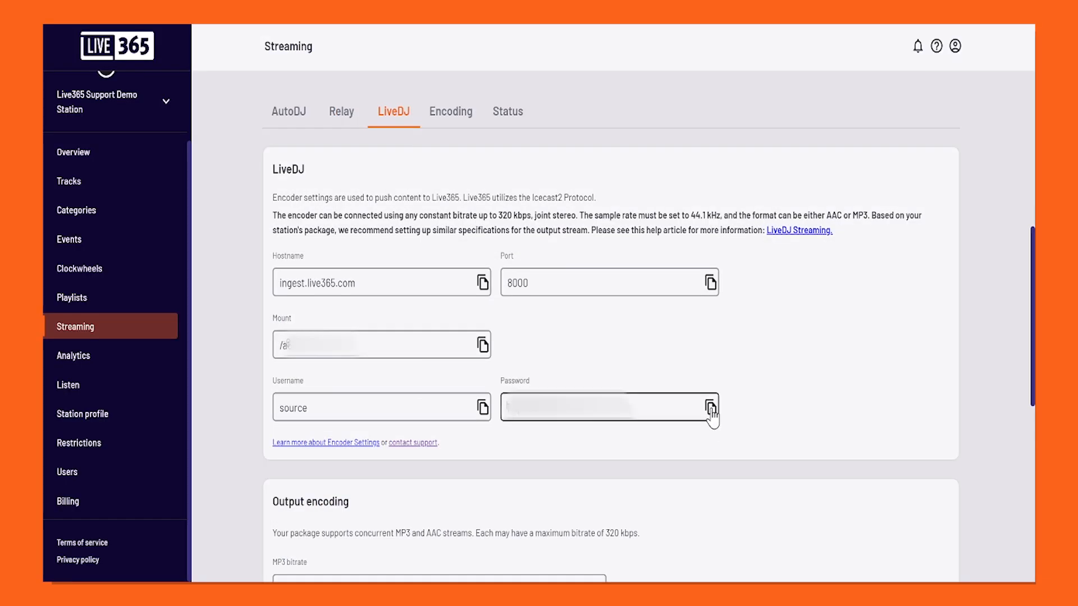
Paste the LiveDJ password from Live365 into the Mixxx source connection's password field and save the broadcasting preferences
{"action": "left_click", "coordinate": [711, 409]}
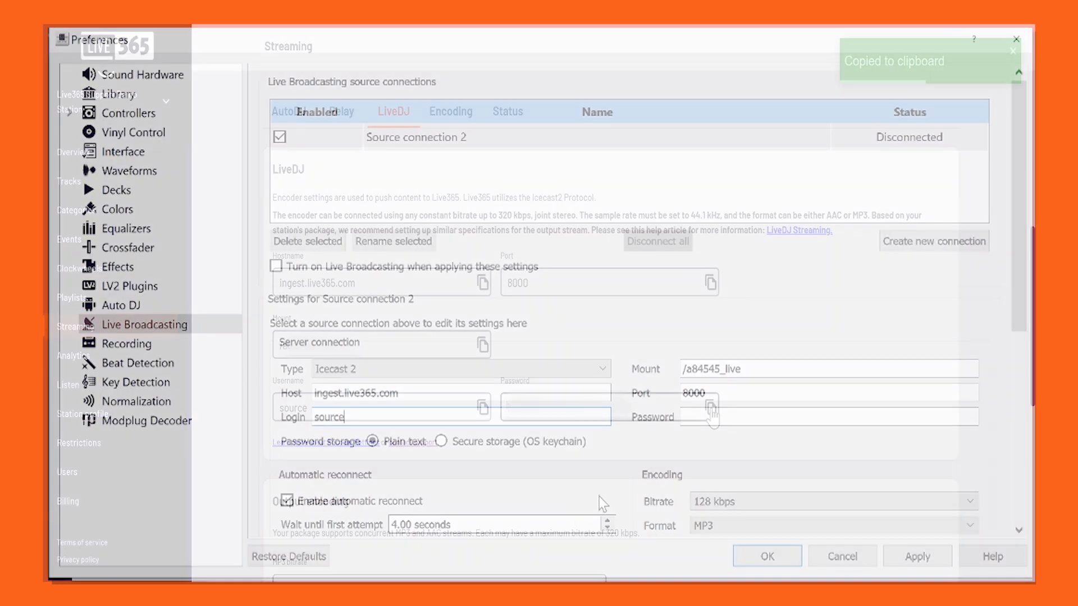
{"action": "key", "text": "ctrl+v"}
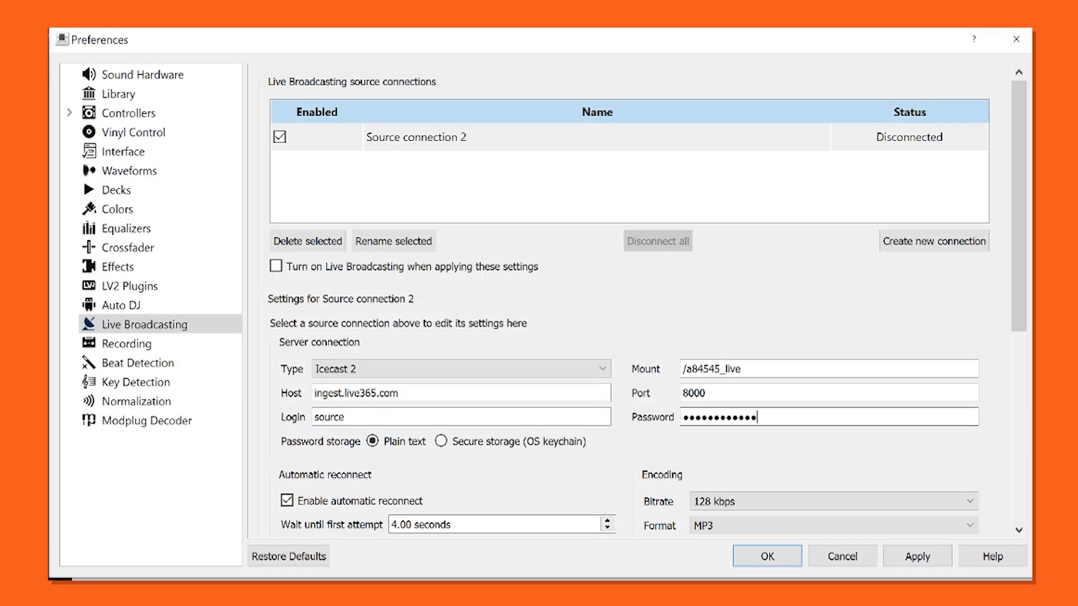
{"action": "scroll", "coordinate": [646, 462], "scroll_direction": "down", "scroll_amount": 2}
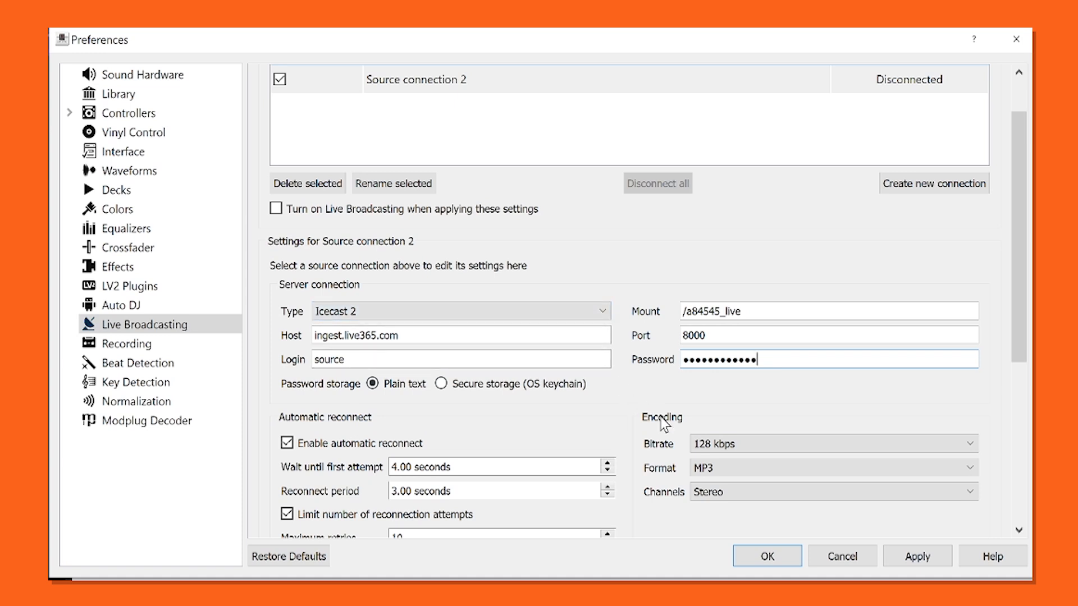
{"action": "left_click", "coordinate": [912, 557]}
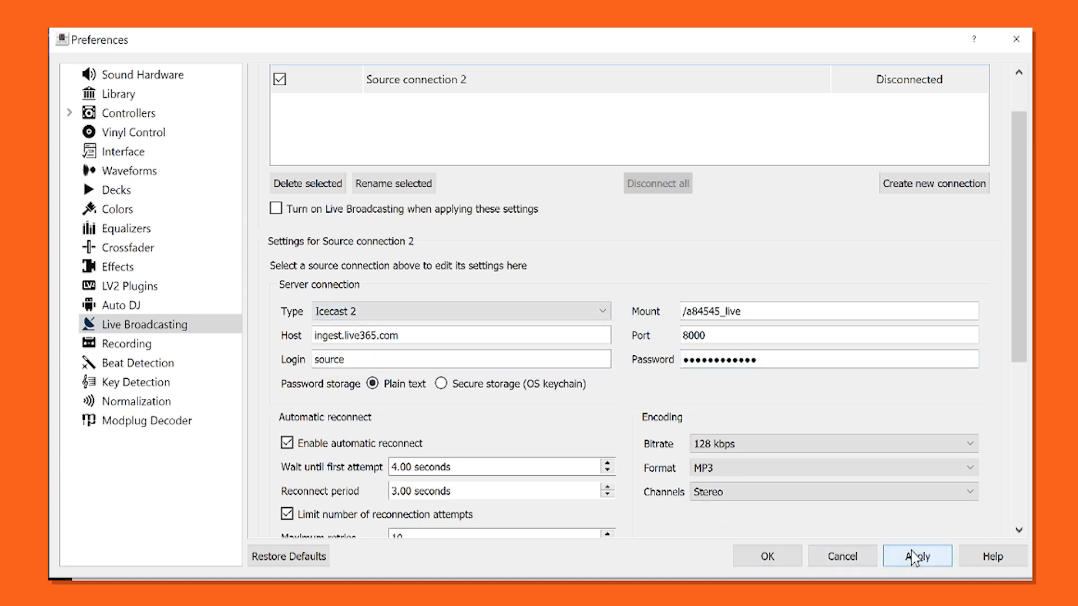
{"action": "left_click", "coordinate": [779, 560]}
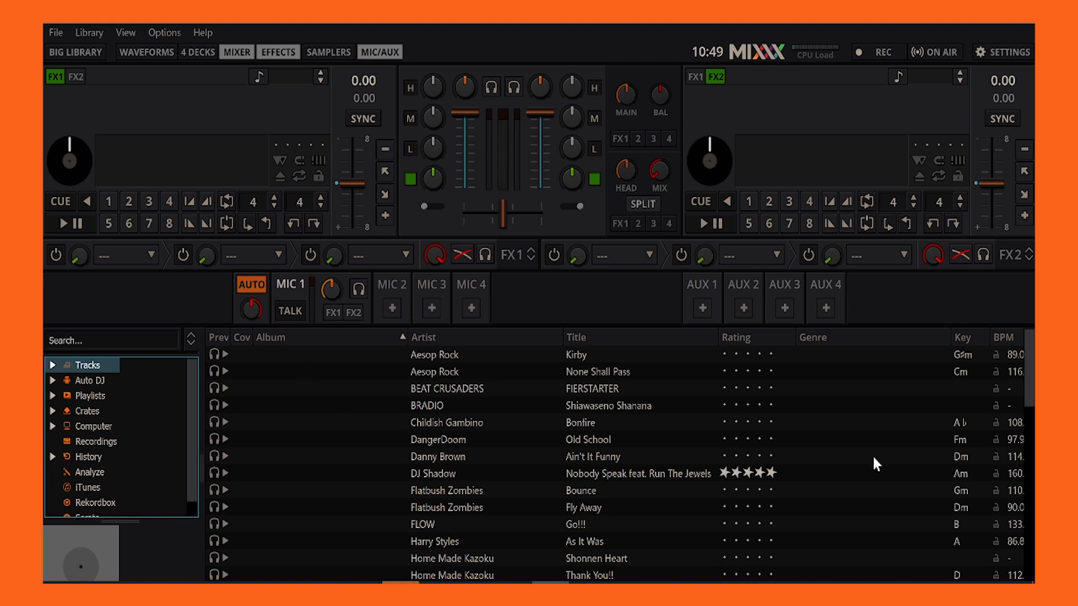
Load the track As It Was by Harry Styles into the first Mixxx deck and play it on air
{"action": "mouse_move", "coordinate": [1028, 356]}
{"action": "left_mouse_down"}
{"action": "mouse_move", "coordinate": [1017, 435]}
{"action": "mouse_move", "coordinate": [1030, 354]}
{"action": "left_mouse_up"}
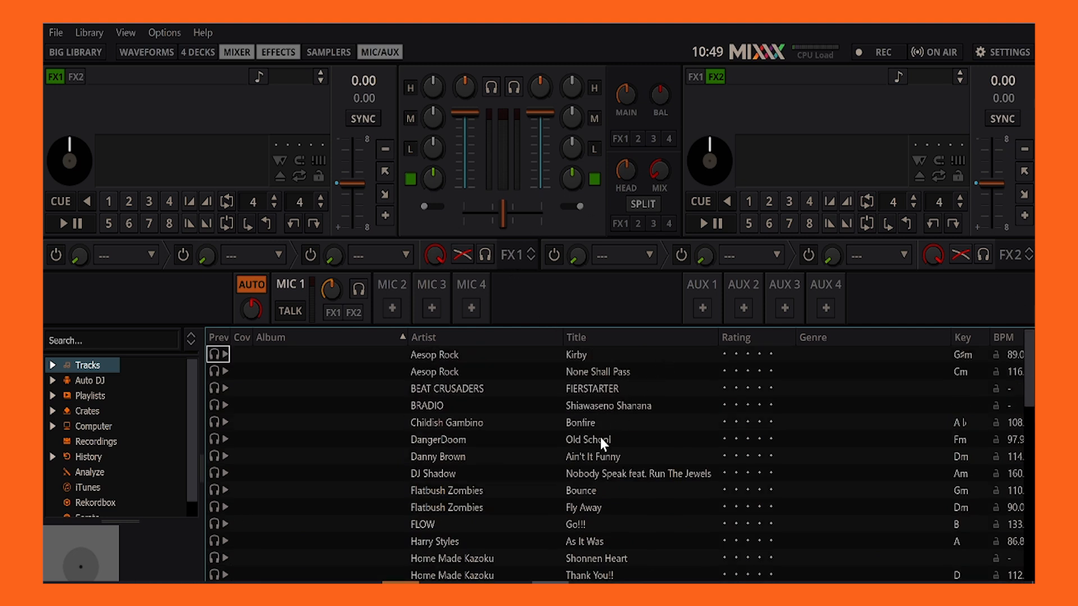
{"action": "left_click_drag", "start_coordinate": [533, 537], "coordinate": [176, 174]}
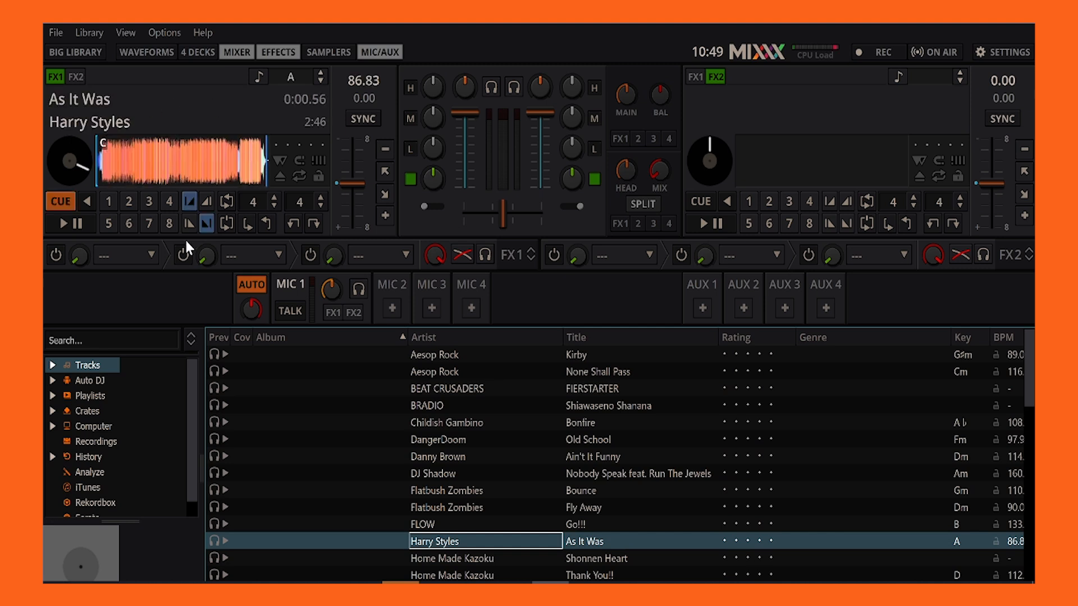
{"action": "left_click", "coordinate": [938, 56]}
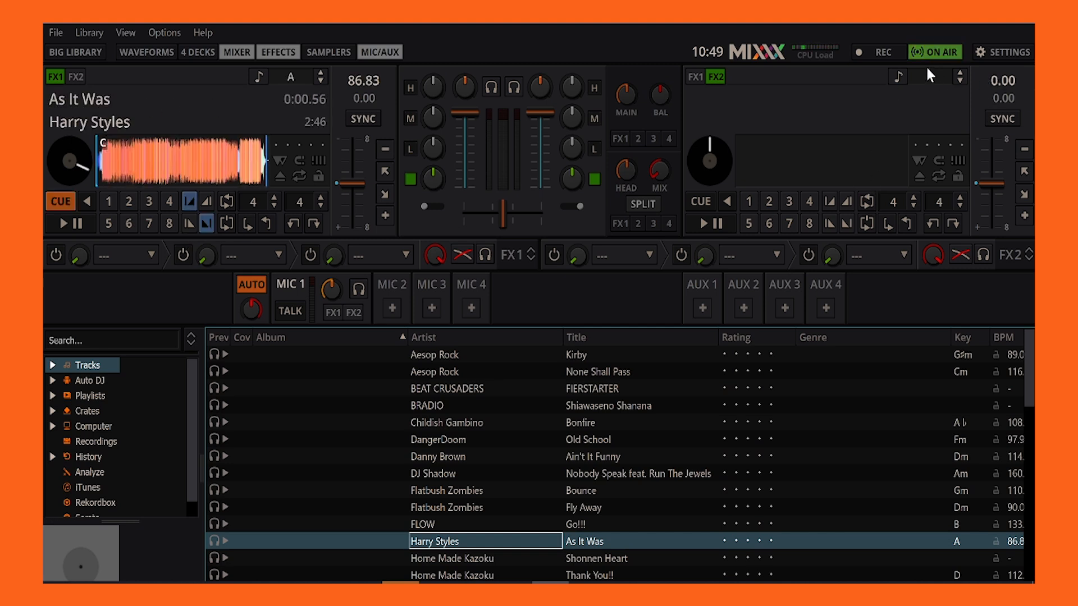
{"action": "left_click", "coordinate": [65, 220]}
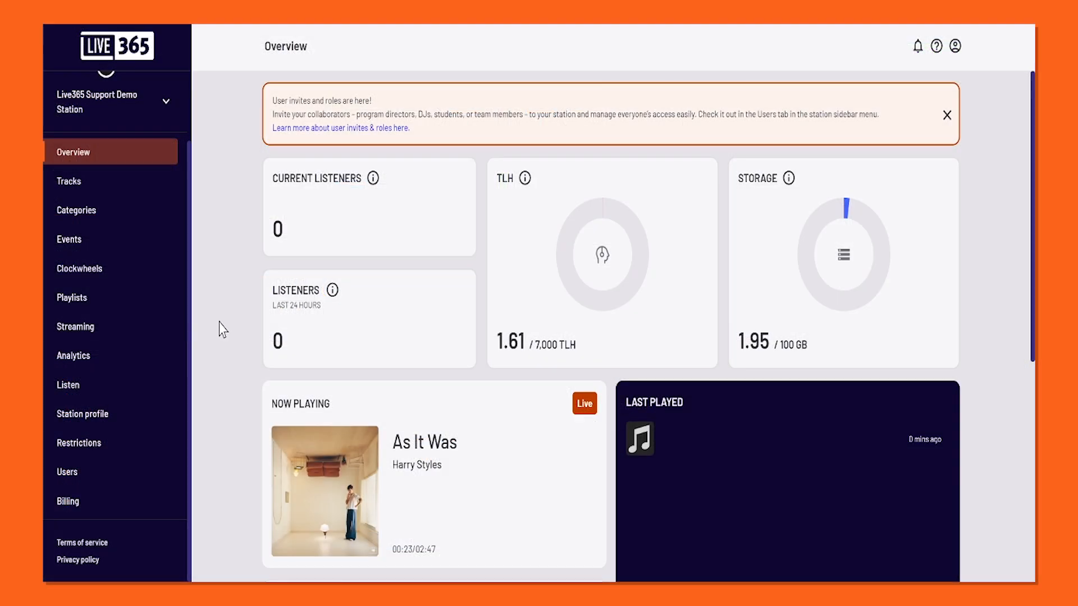
Switch to the Live365 station overview and check the now-playing track and its broadcast source
{"action": "scroll", "coordinate": [648, 326], "scroll_direction": "down", "scroll_amount": 3}
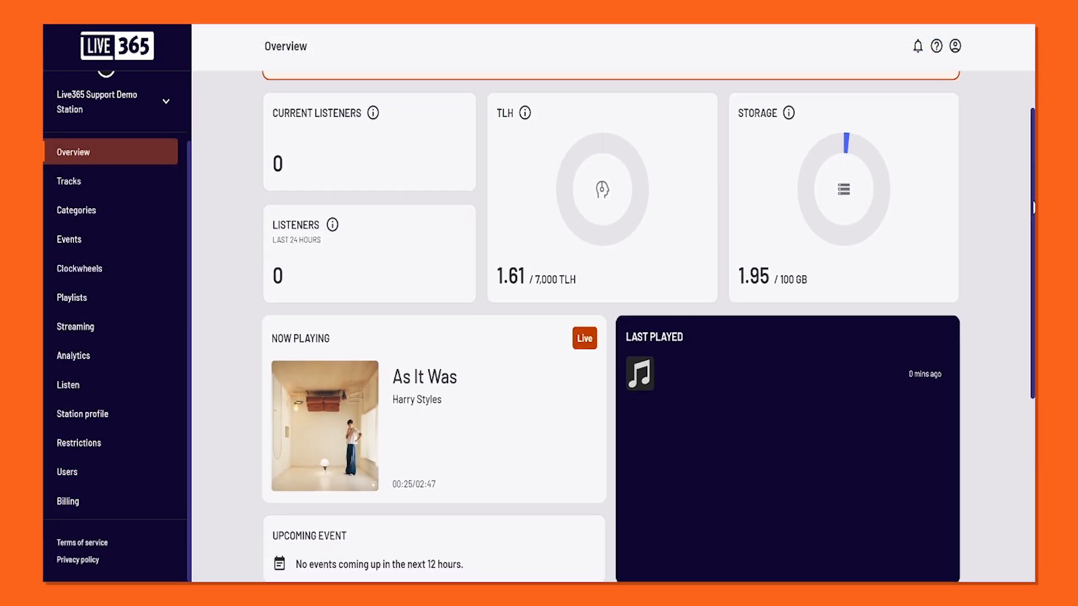
{"action": "scroll", "coordinate": [648, 325], "scroll_direction": "up", "scroll_amount": 1}
{"action": "scroll", "coordinate": [1008, 198], "scroll_direction": "up", "scroll_amount": 1}
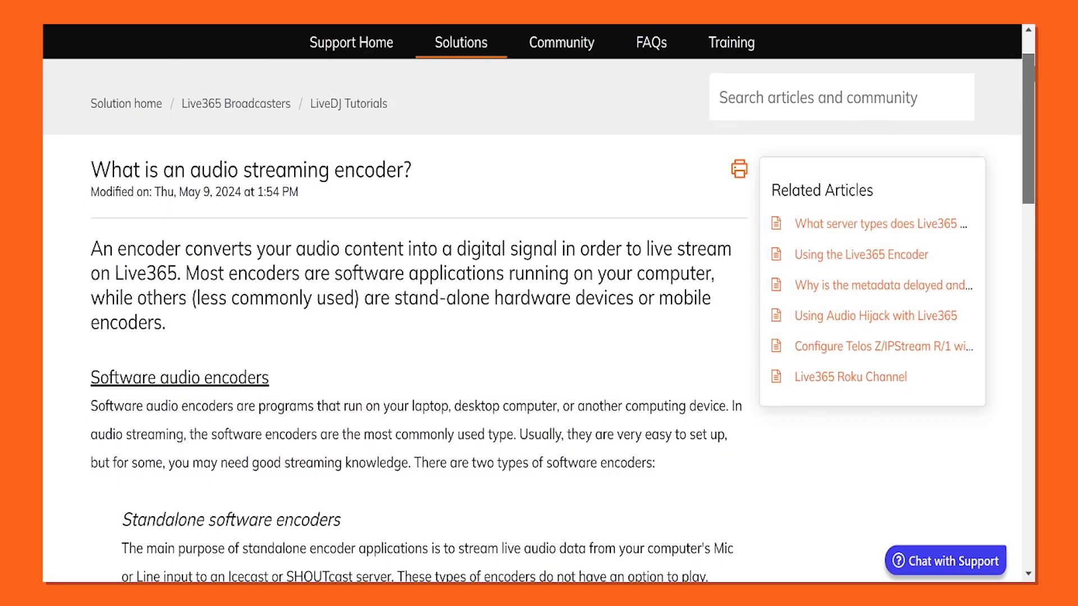
Read the Live365 help article on audio streaming encoders, including its software, hardware and mobile encoder sections
{"action": "scroll", "coordinate": [539, 303], "scroll_direction": "down", "scroll_amount": 2}
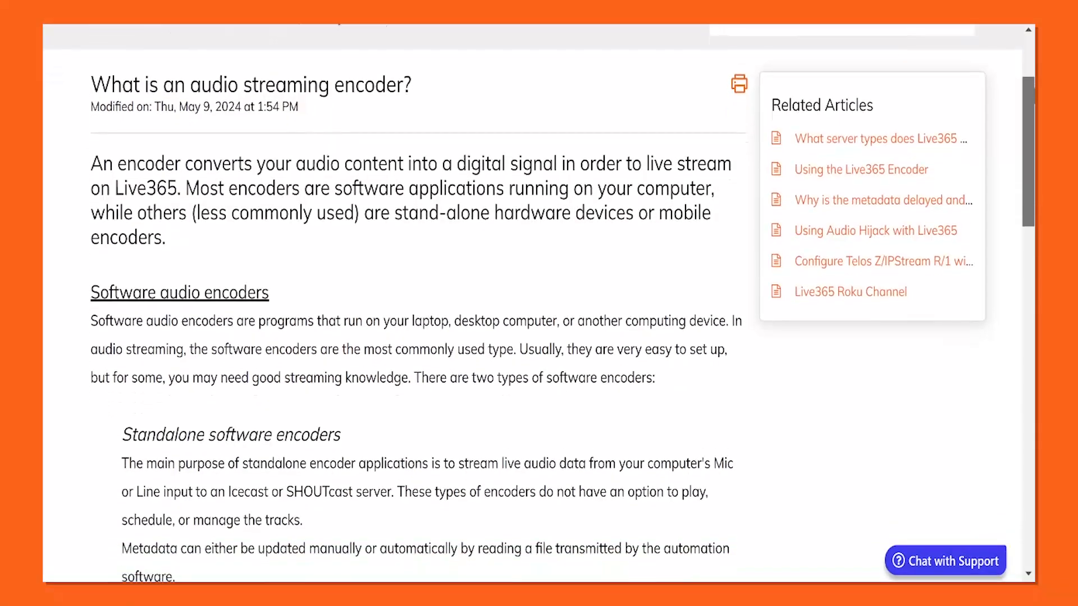
{"action": "left_click_drag", "start_coordinate": [1033, 93], "coordinate": [1018, 376]}
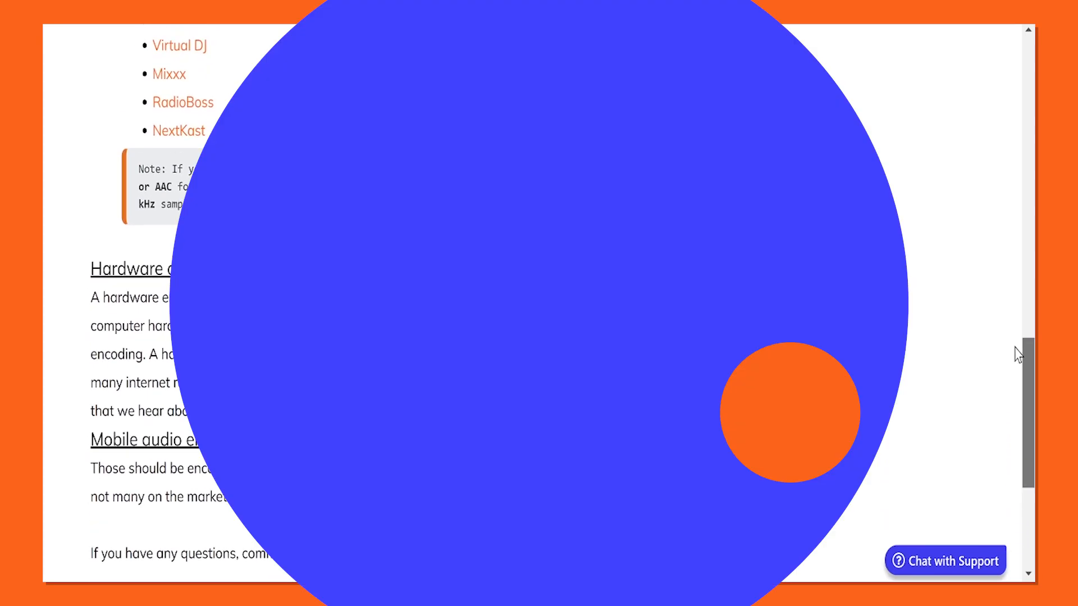